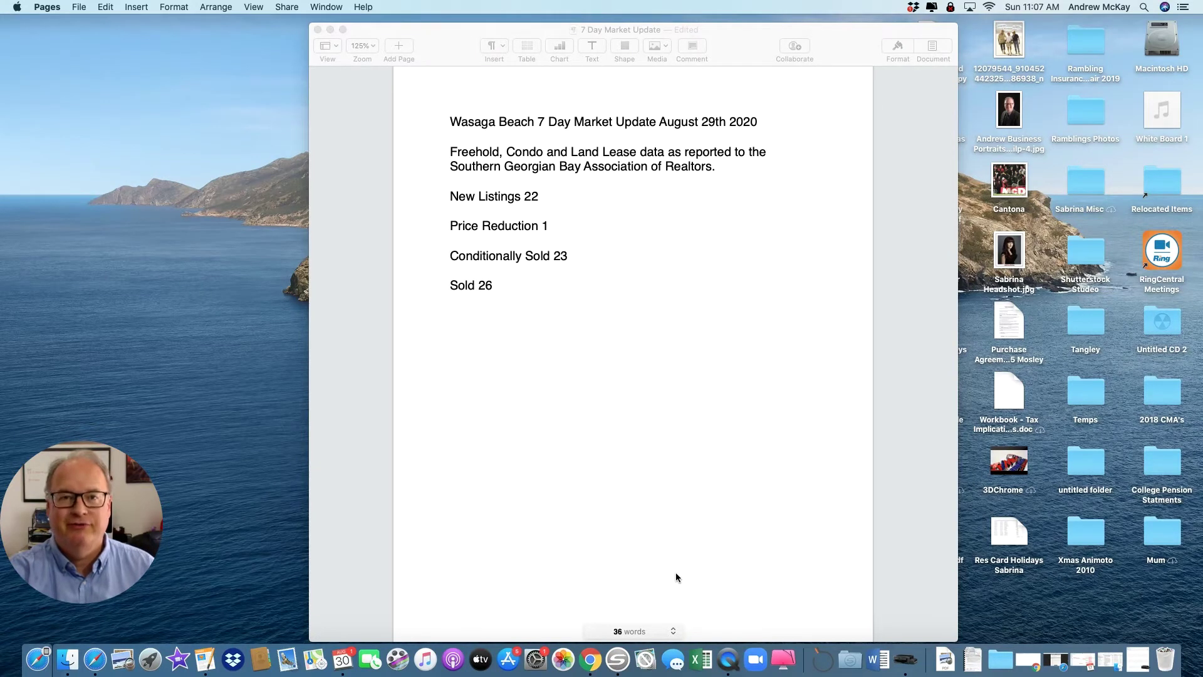
pyautogui.scroll(-1, 690, 572)
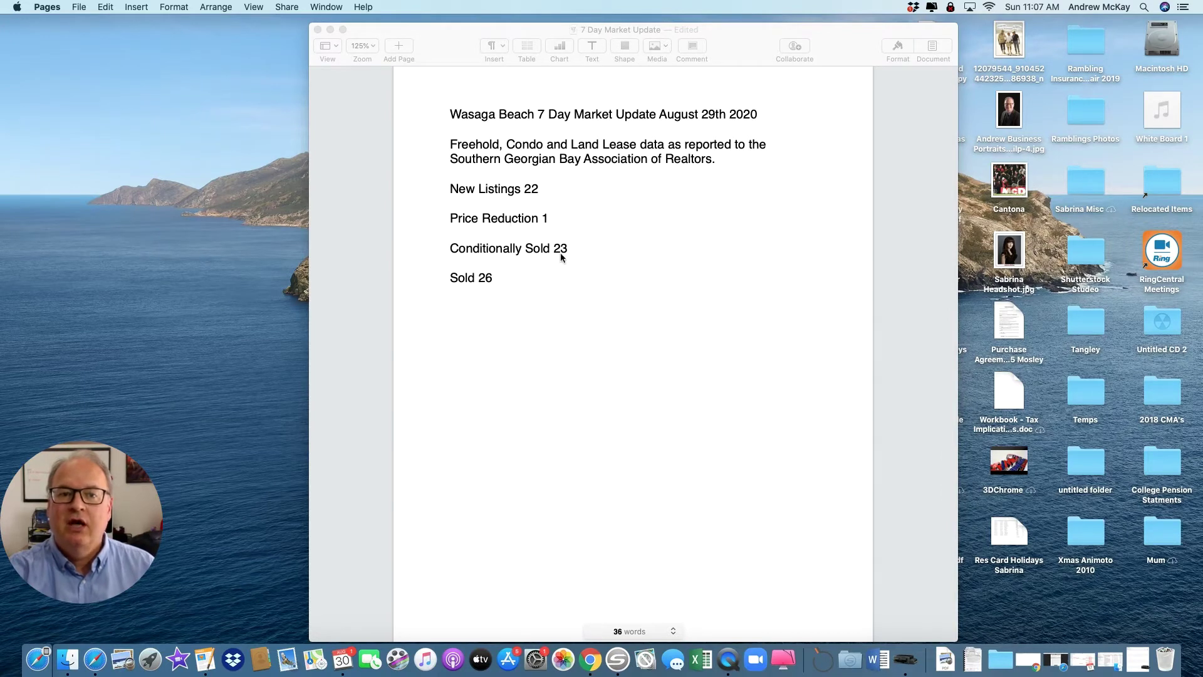
pyautogui.scroll(2, 564, 248)
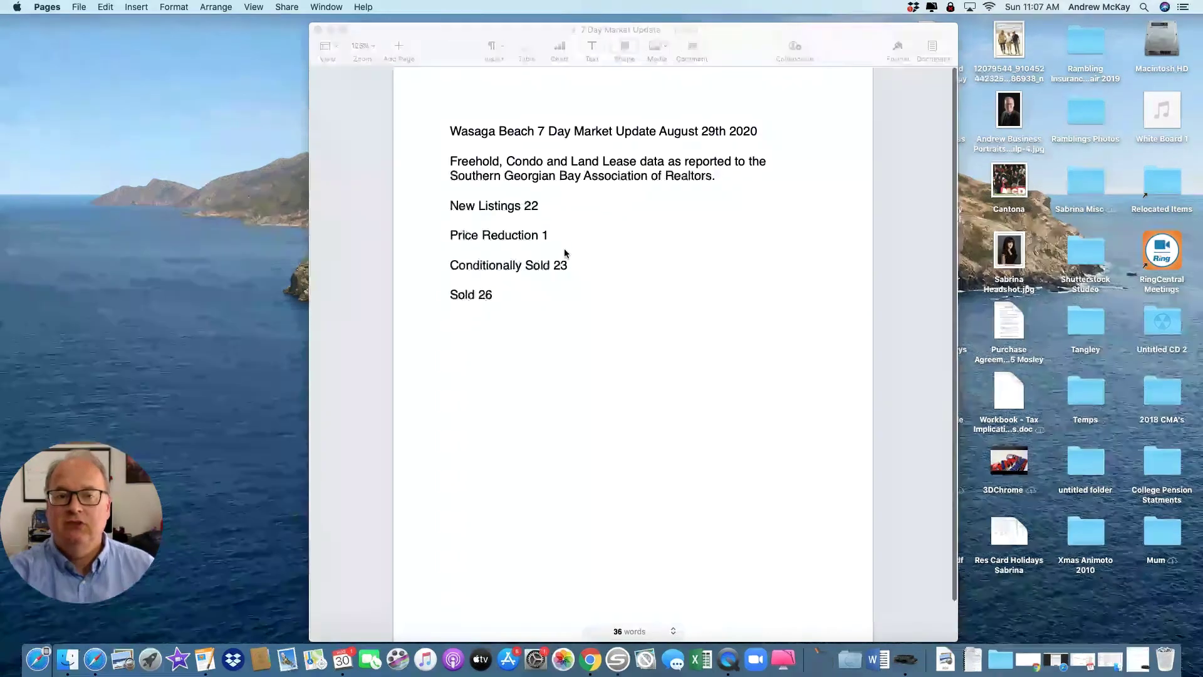